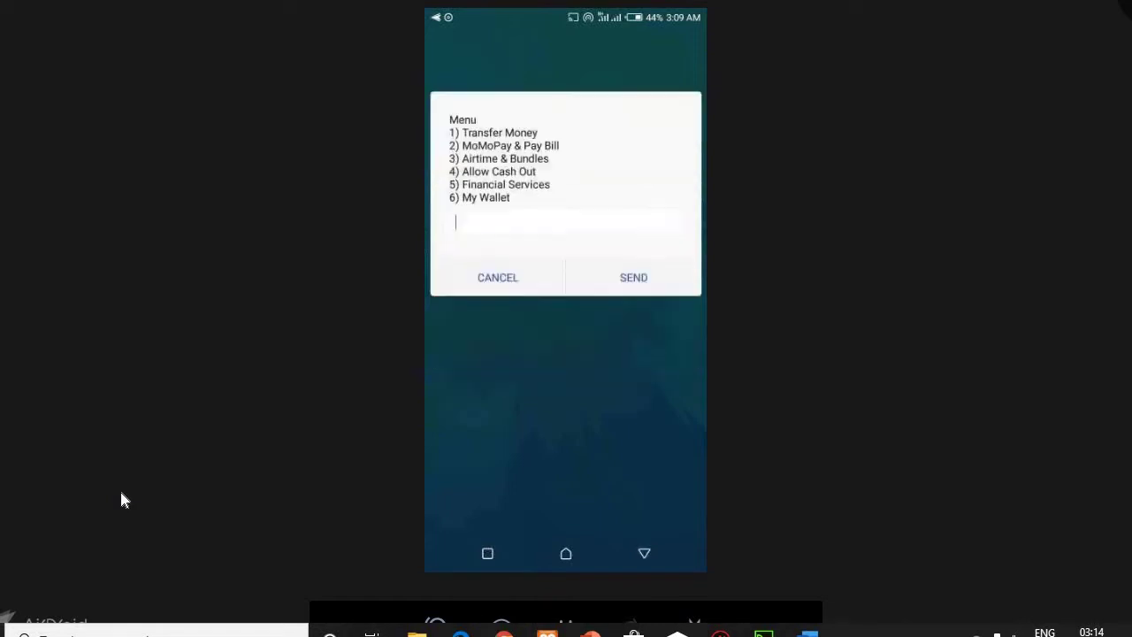
Choose MoMoPay & Pay Bill (2), then General Payment (5), in the MoMo USSD menu
text(2)
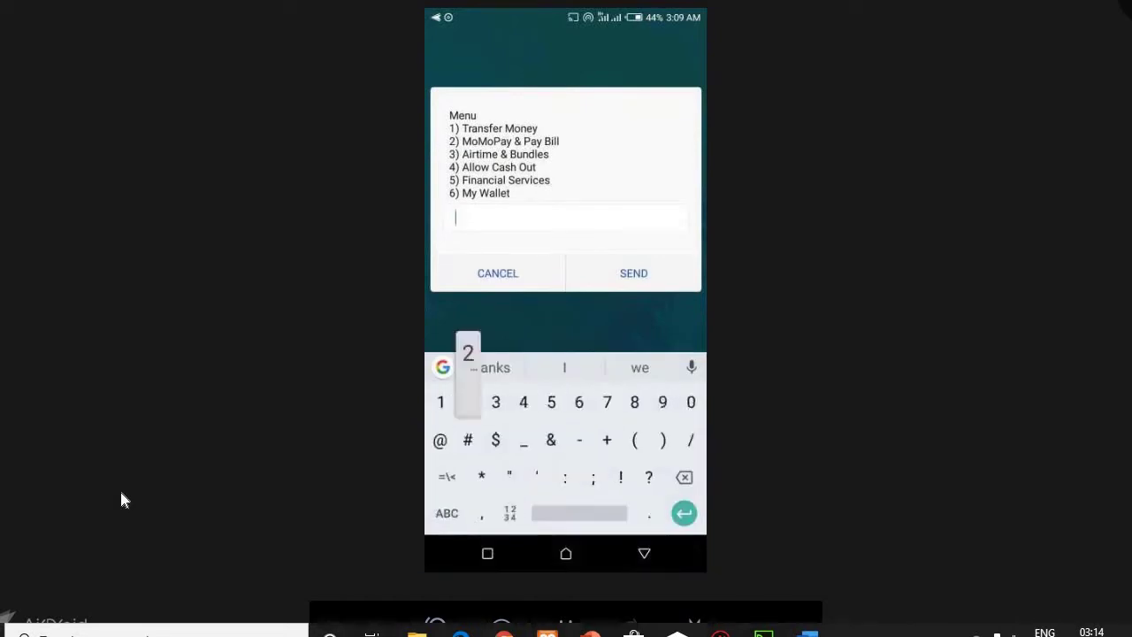
key(Return)
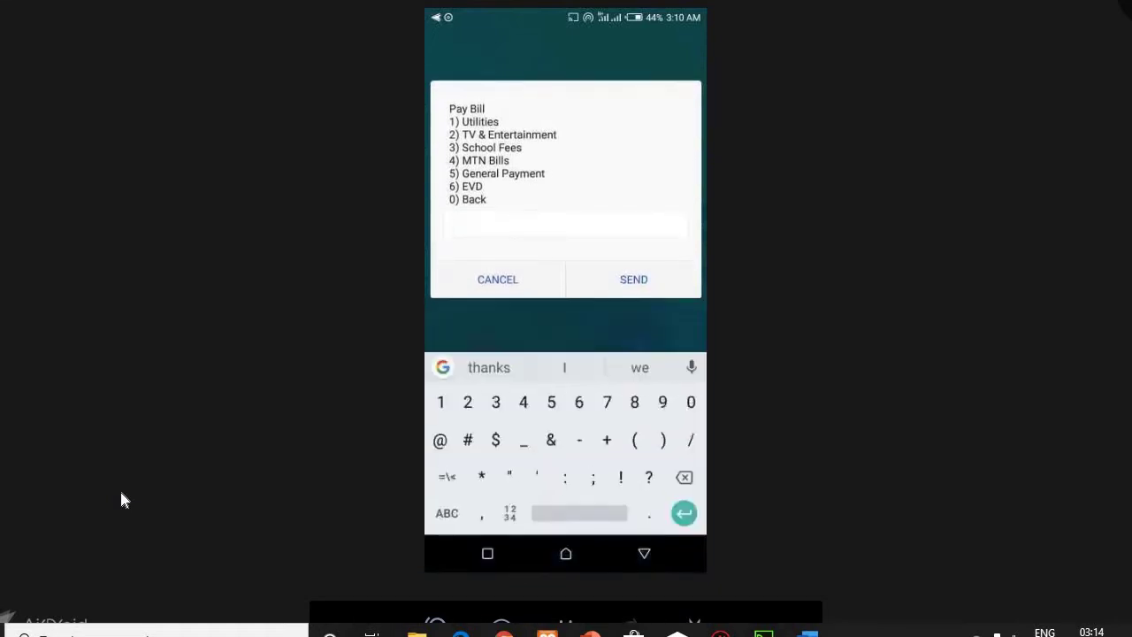
text(5)
key(Return)
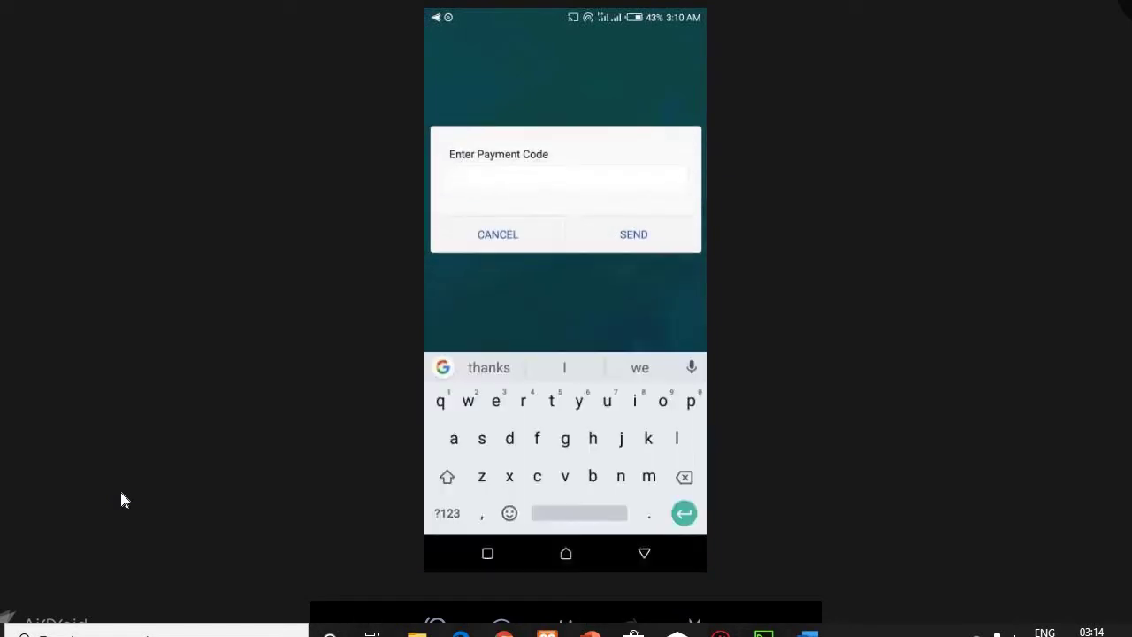
Enter the merchant's payment code and submit it
text(m)
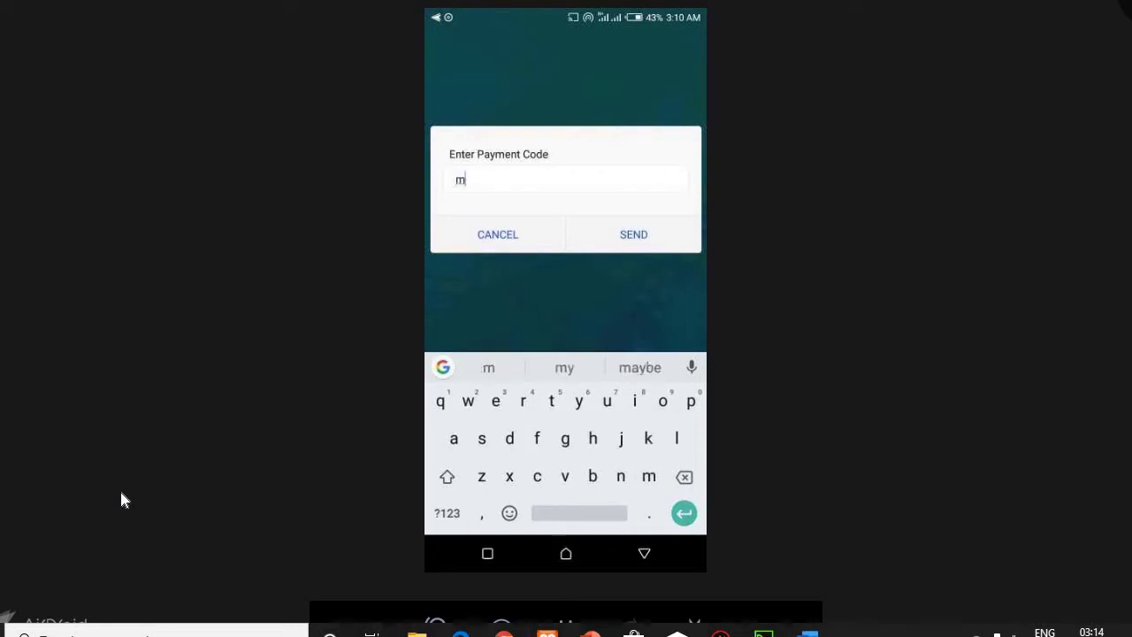
text(oni)
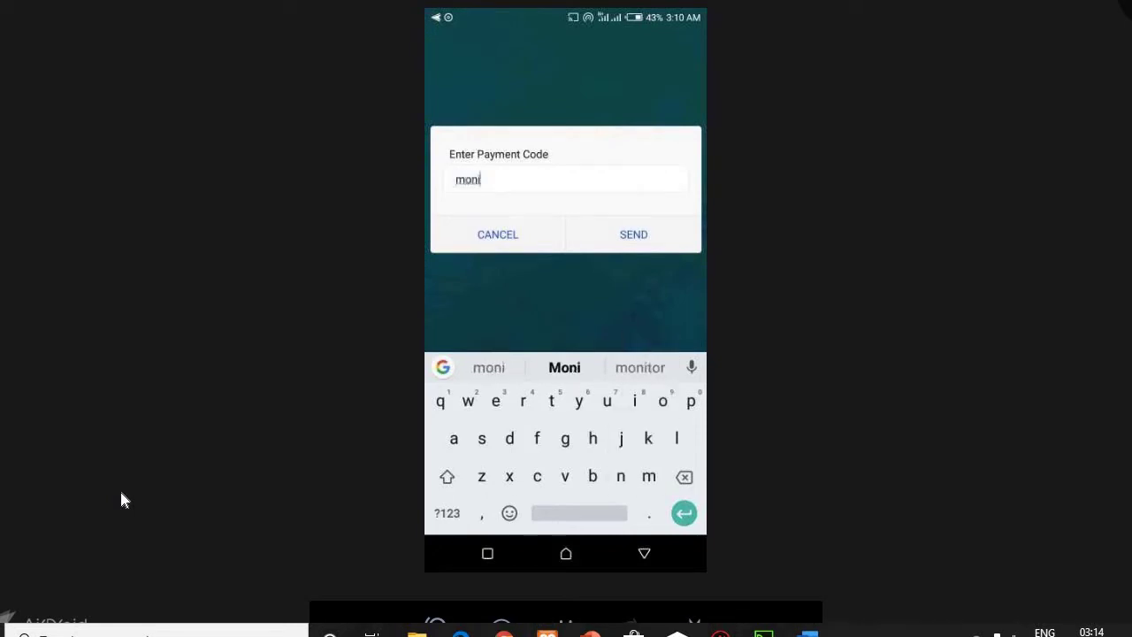
text(cli)
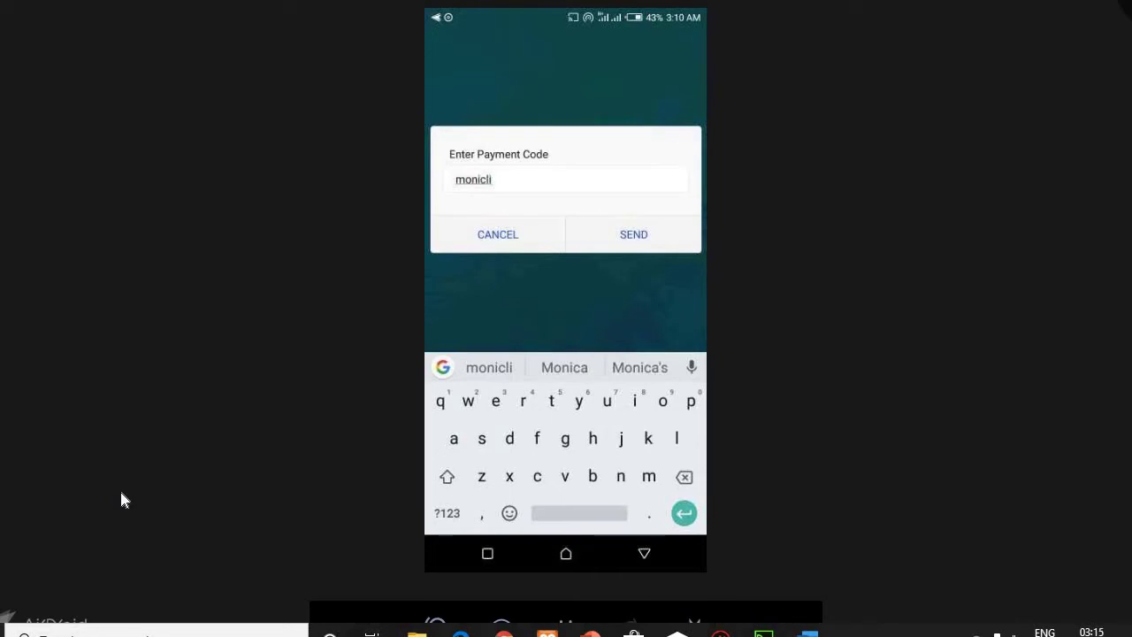
text(q)
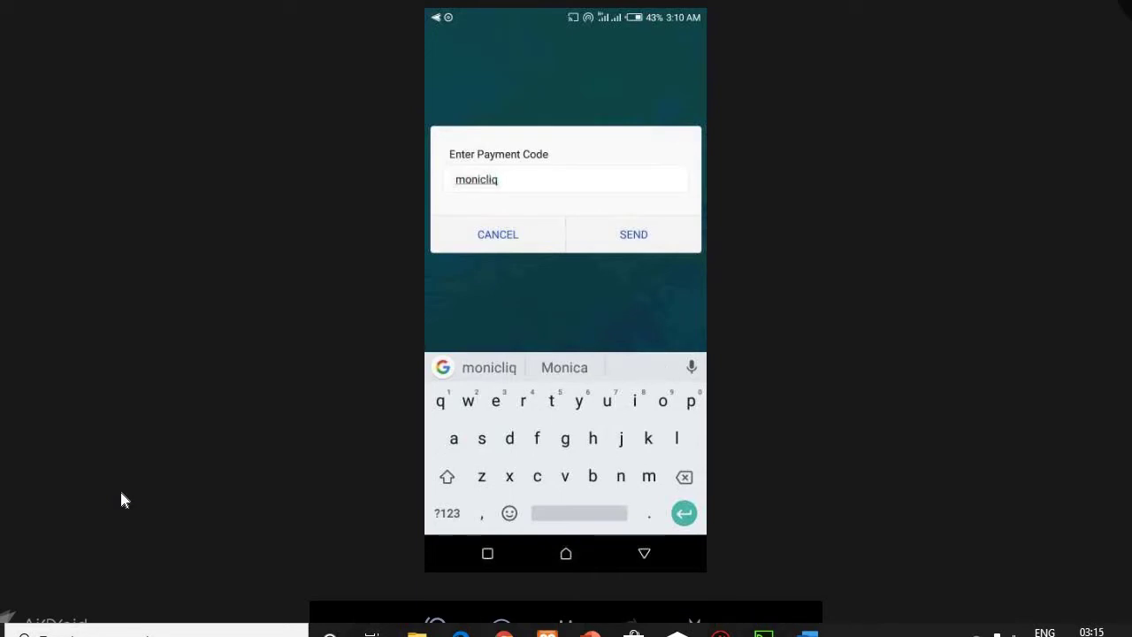
key(Return)
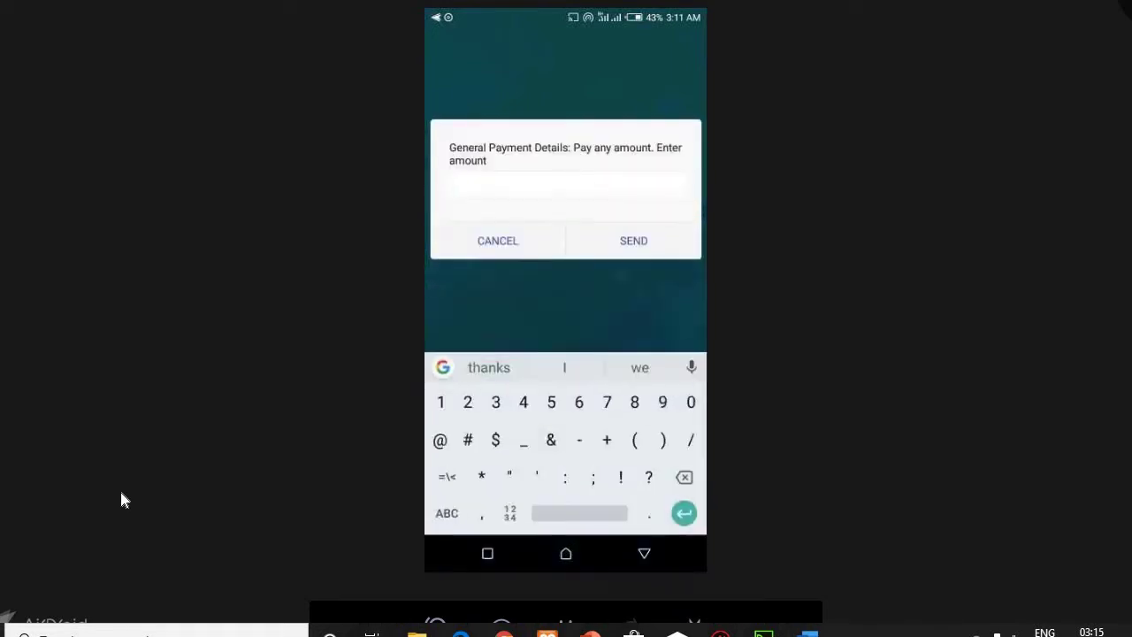
Pay amount GHS 12 with reference 'waec', then enter the MoMo PIN
text(12)
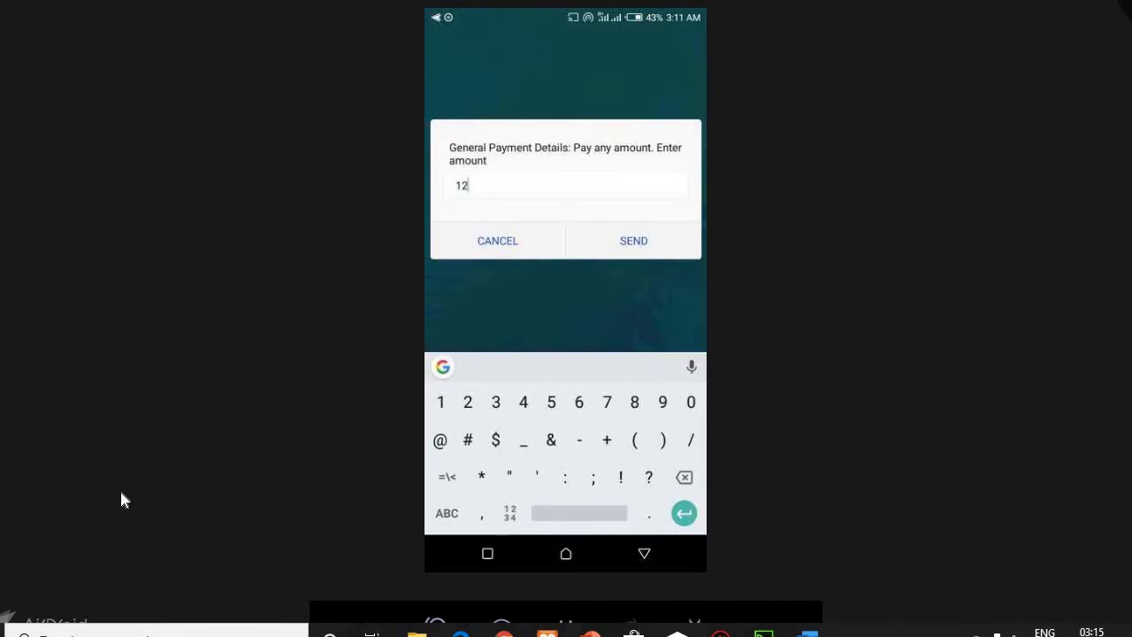
key(Return)
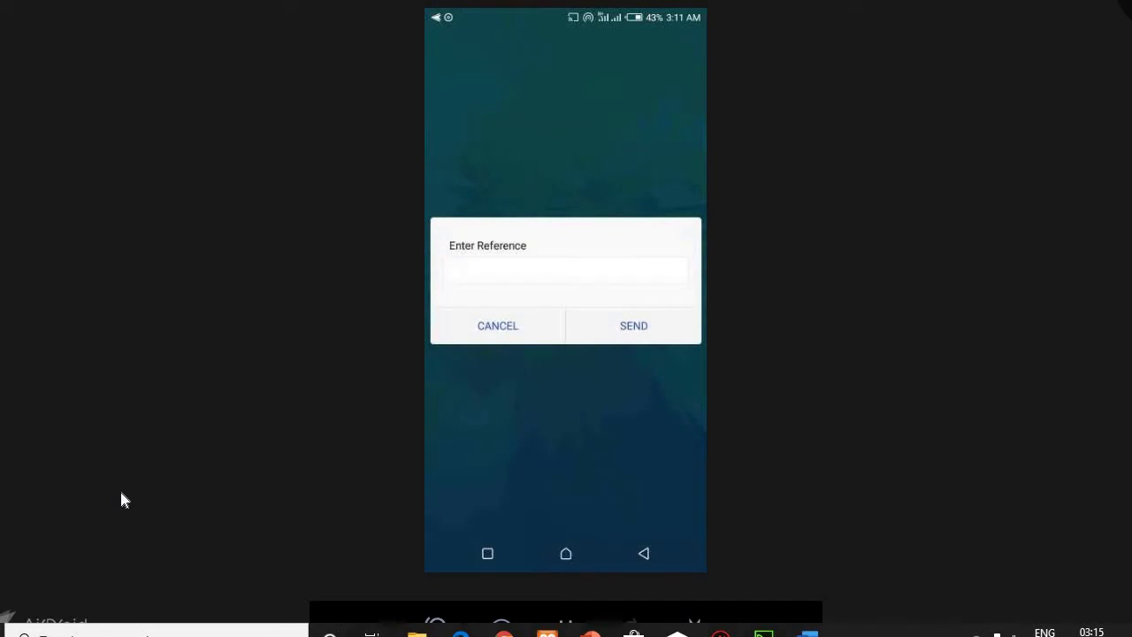
text(wae)
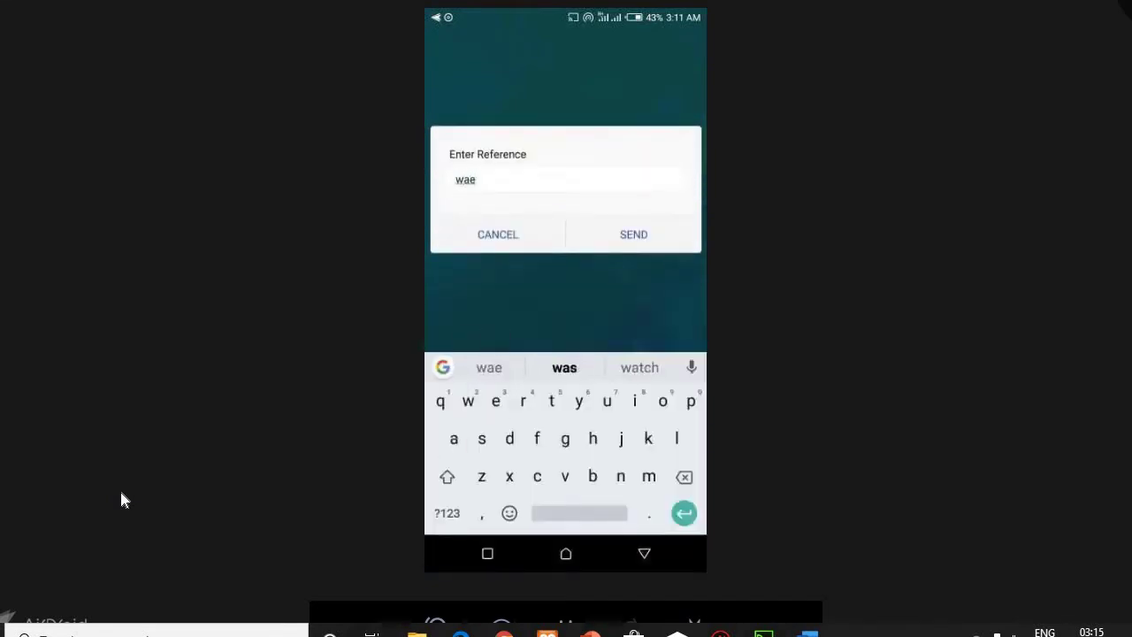
text(c)
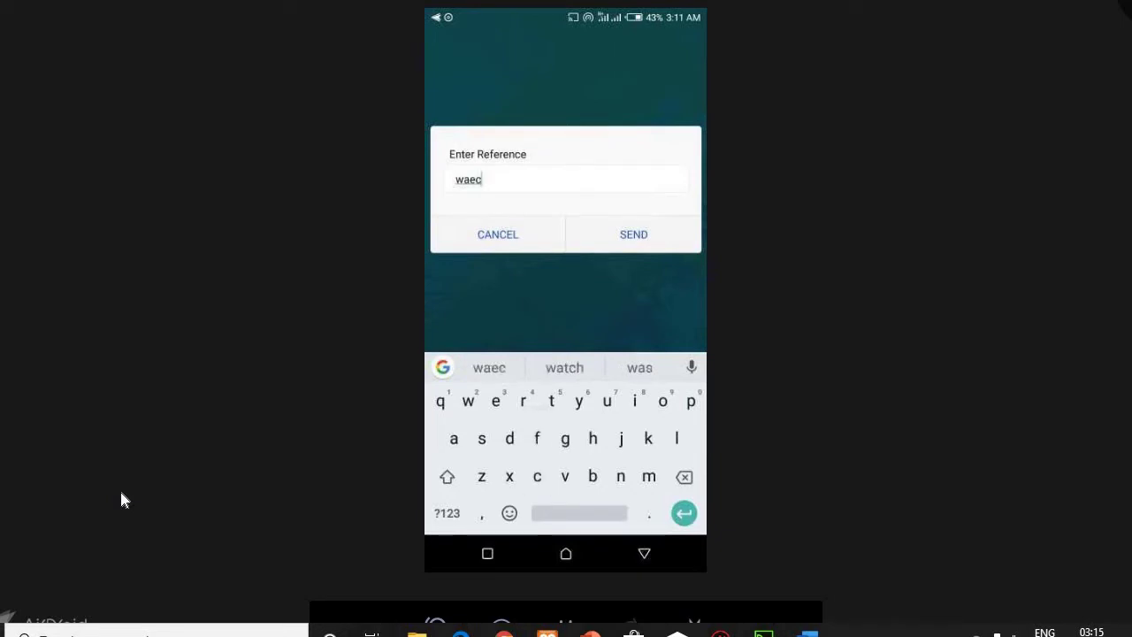
key(Return)
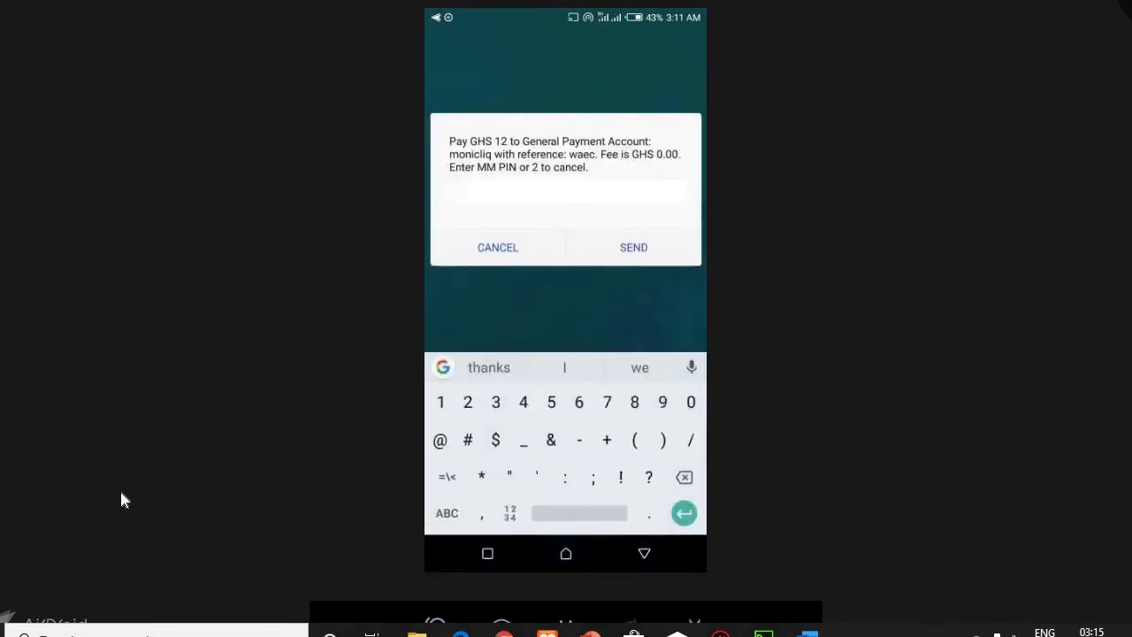
text(####)
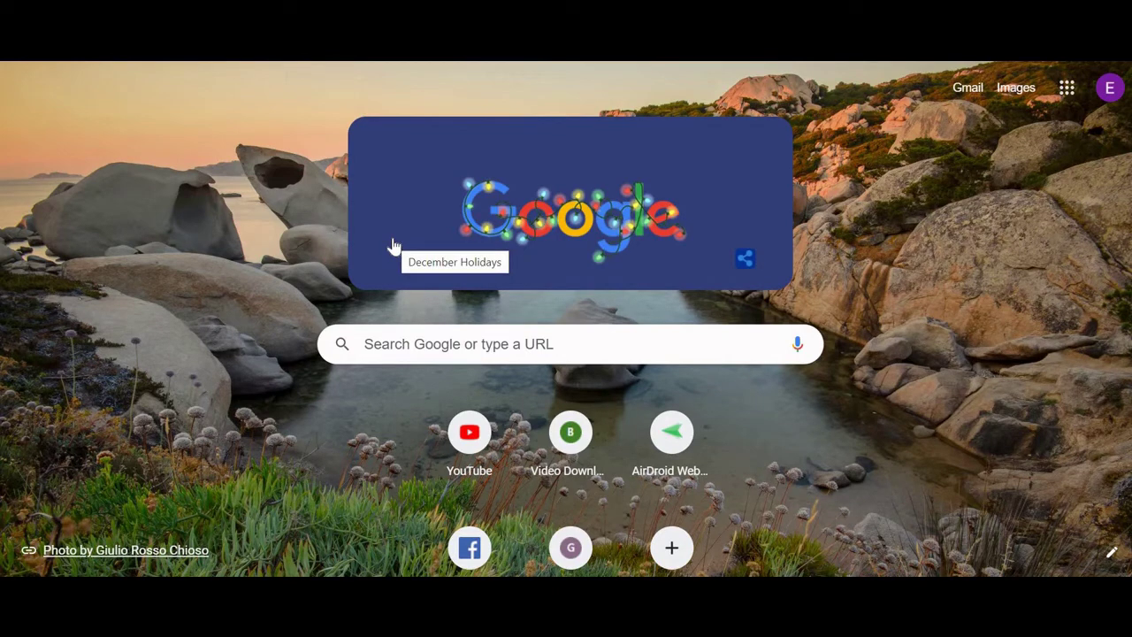
Put the cursor in the 'Search Google or type a URL' box
click(441, 334)
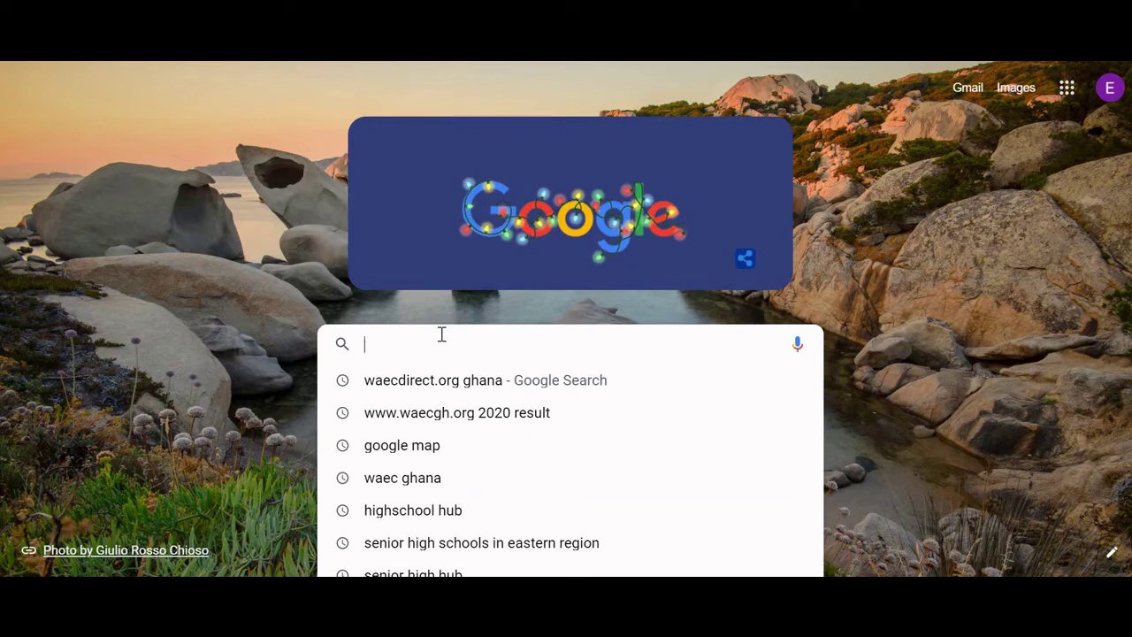
text(www)
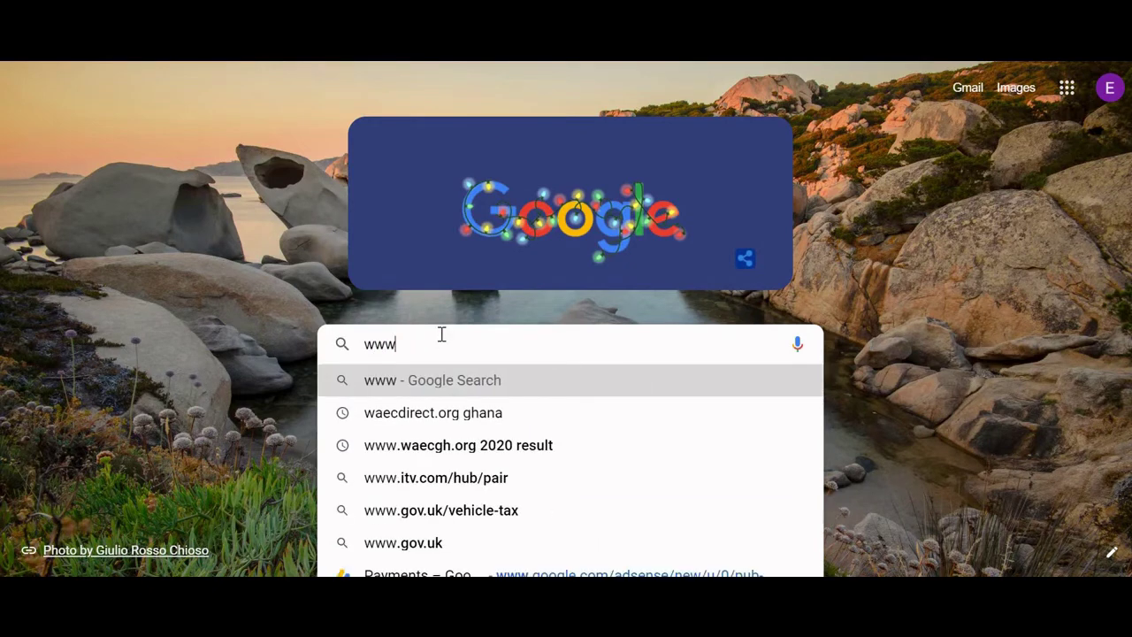
text(.wa)
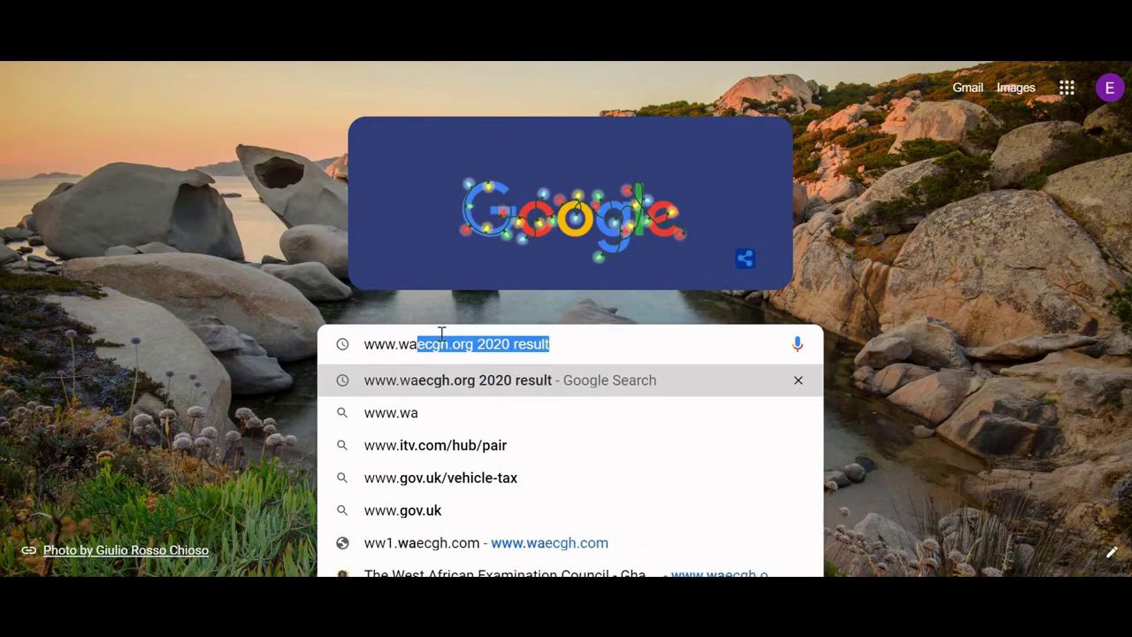
text(ecgh)
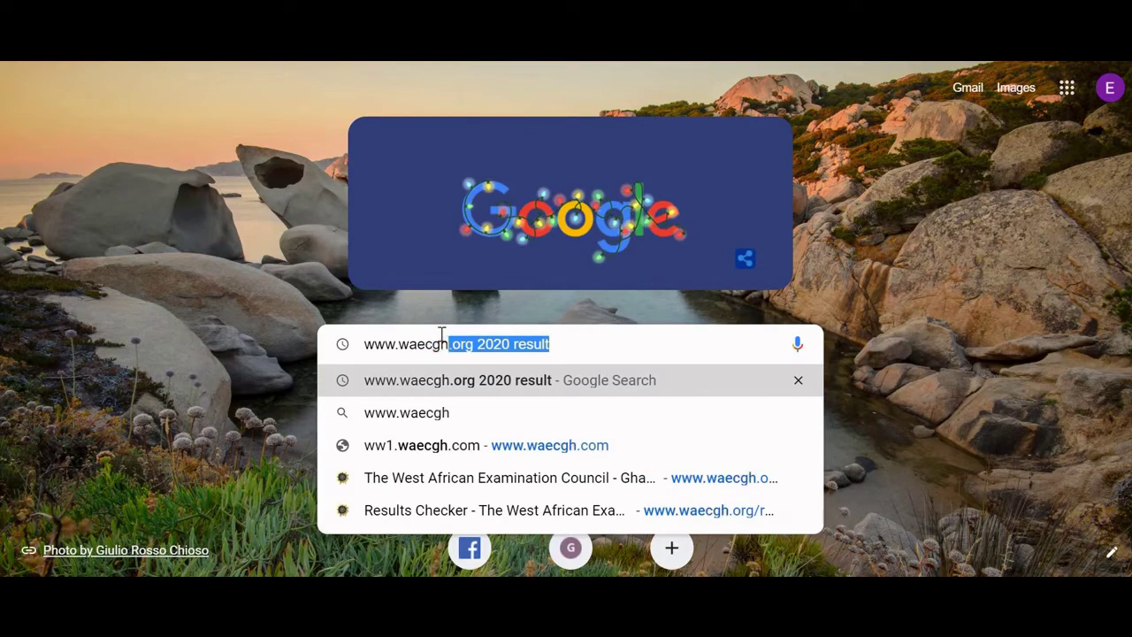
text(.or)
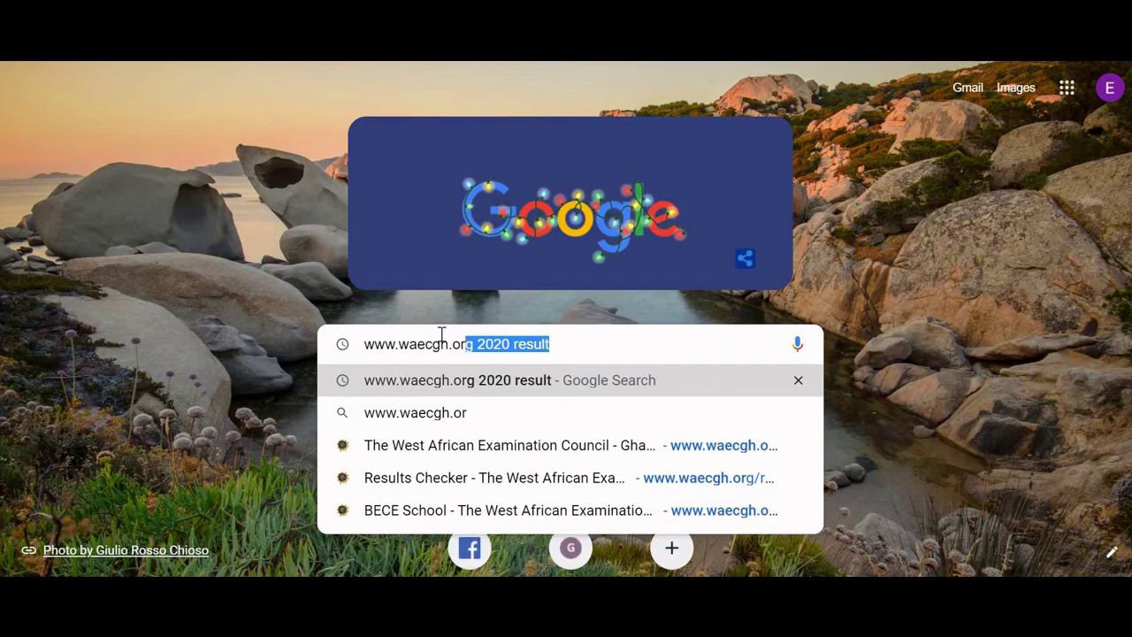
text(g)
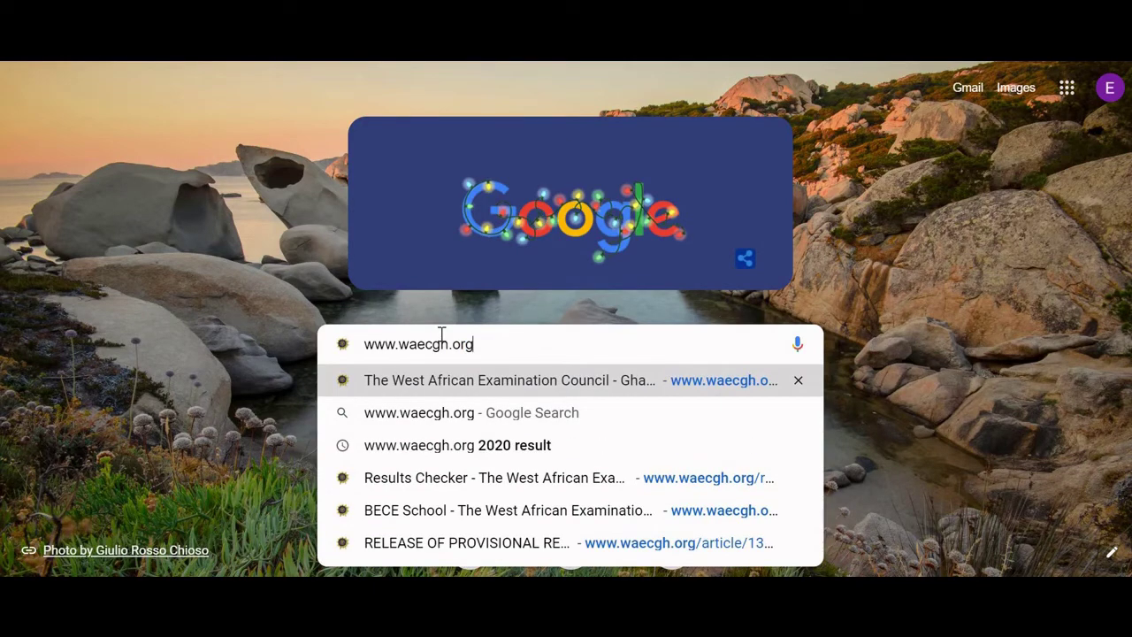
text(/)
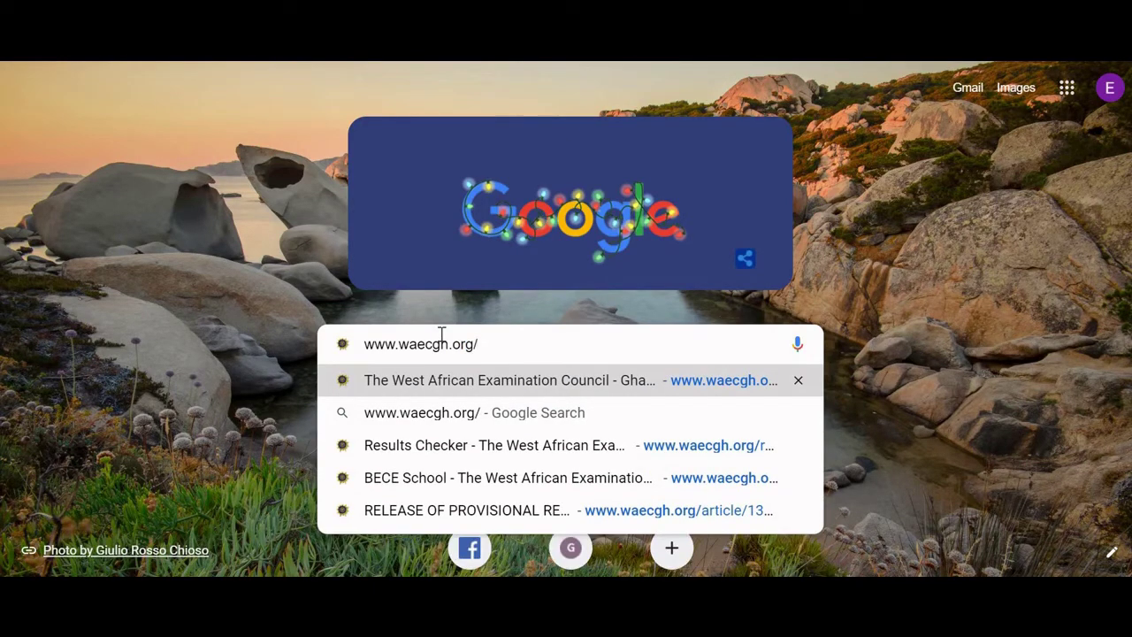
text(re)
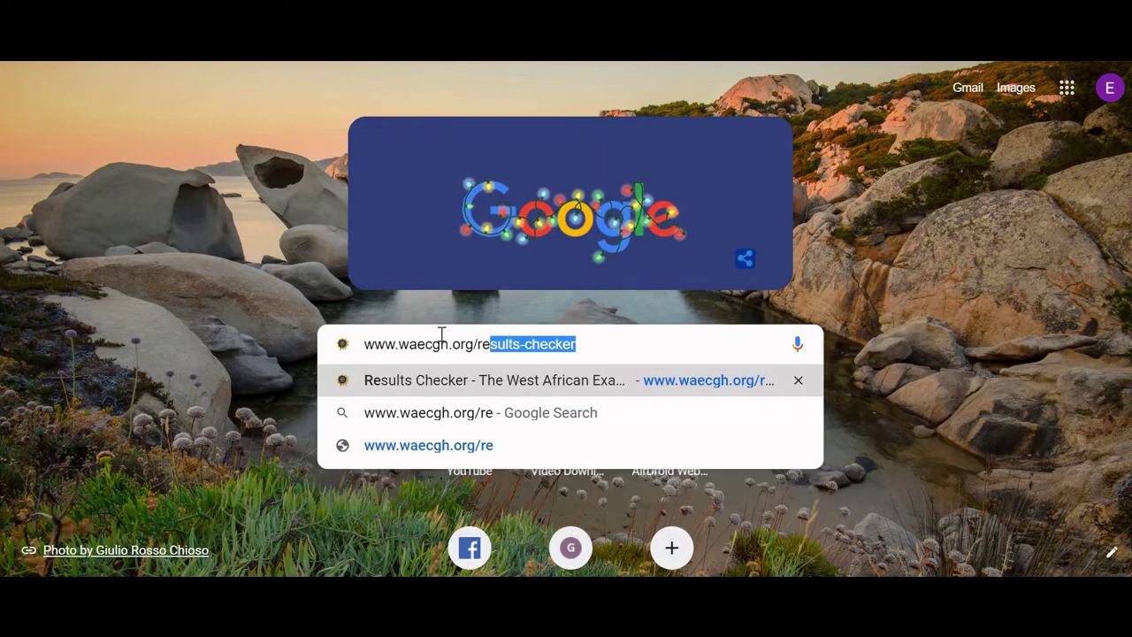
click(610, 354)
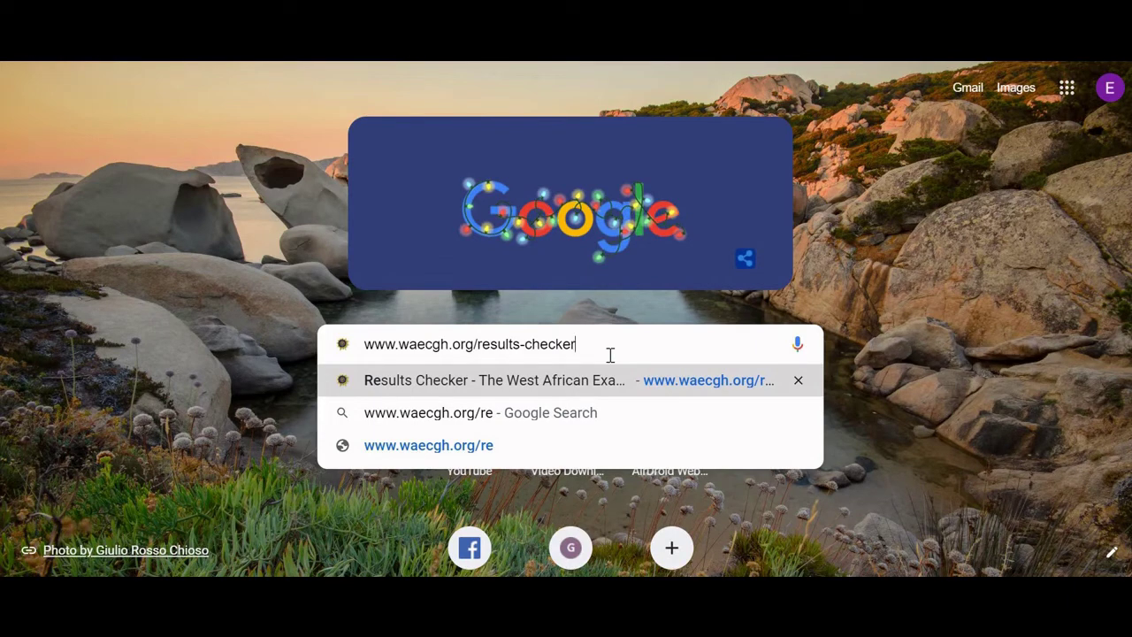
key(Return)
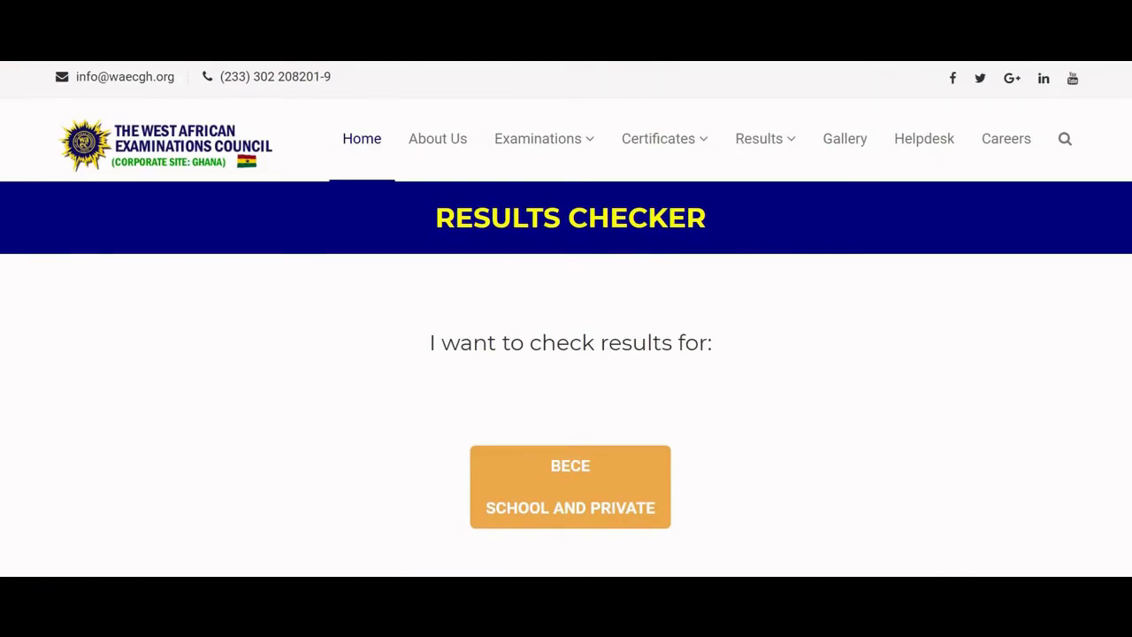
scroll(566, 319, down, 4)
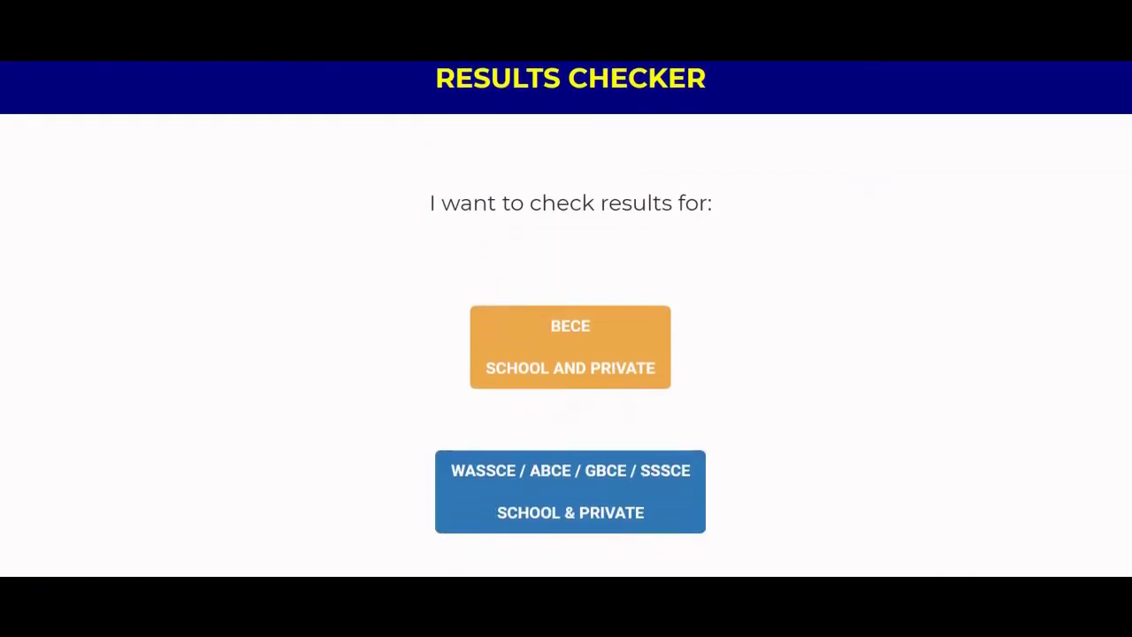
scroll(566, 319, down, 3)
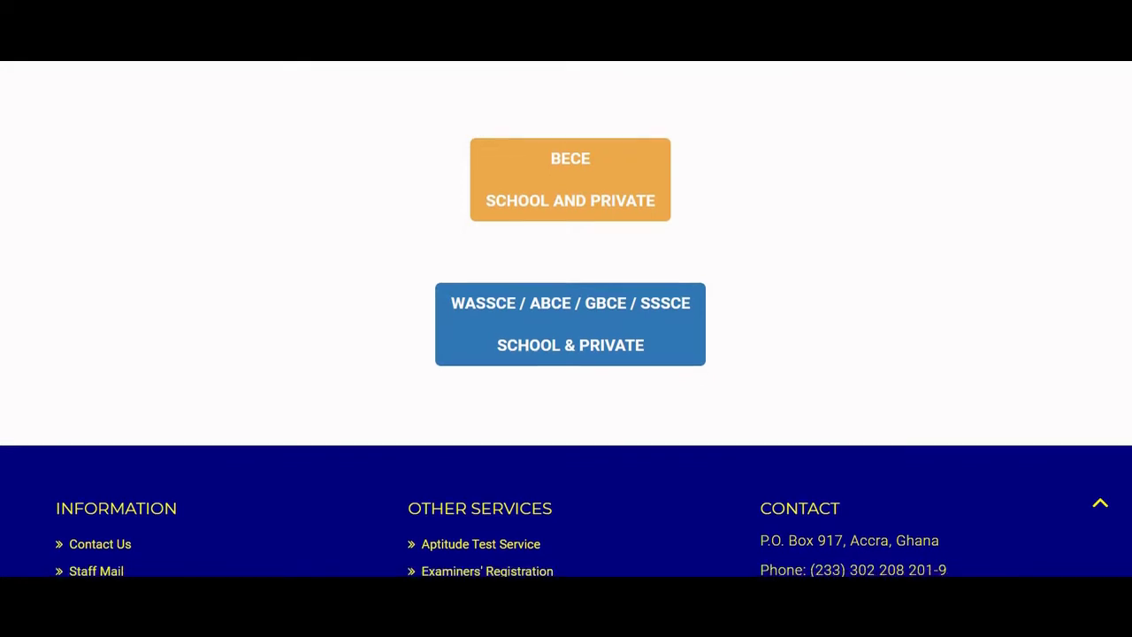
scroll(566, 318, up, 2)
scroll(566, 318, up, 2)
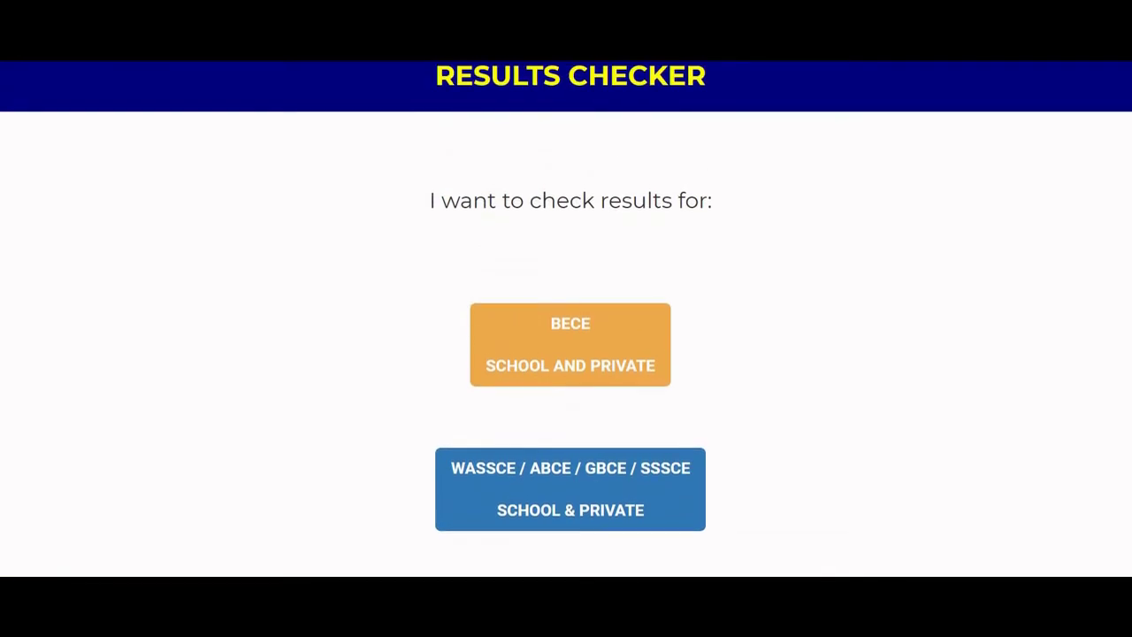
scroll(566, 318, up, 1)
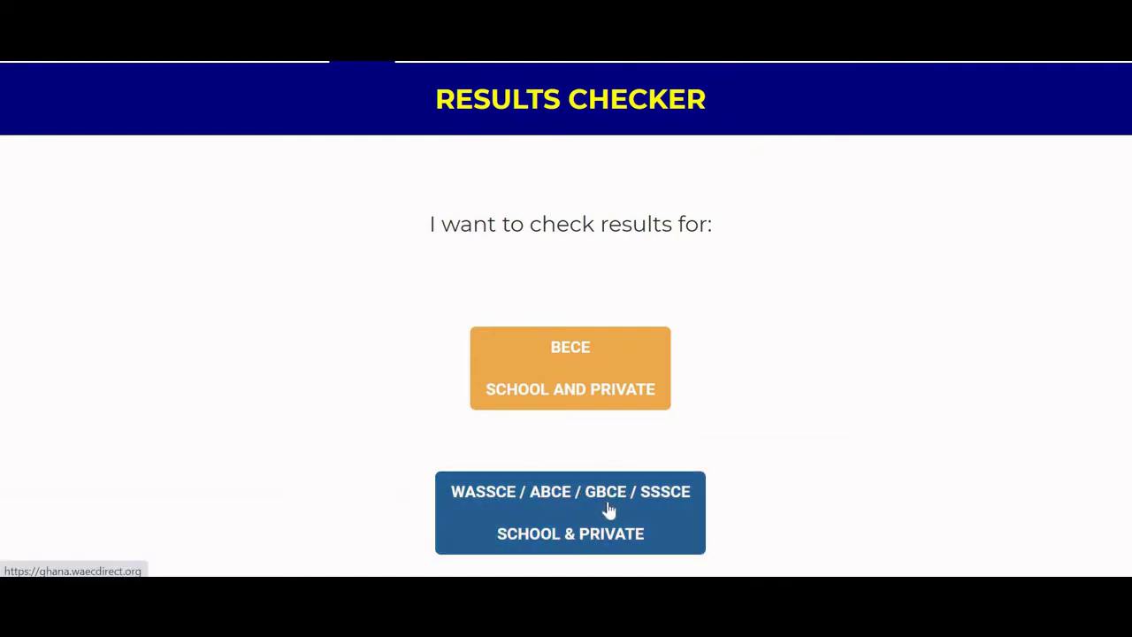
Open the BECE School and Private form and enter the candidate's index number in both fields
click(604, 375)
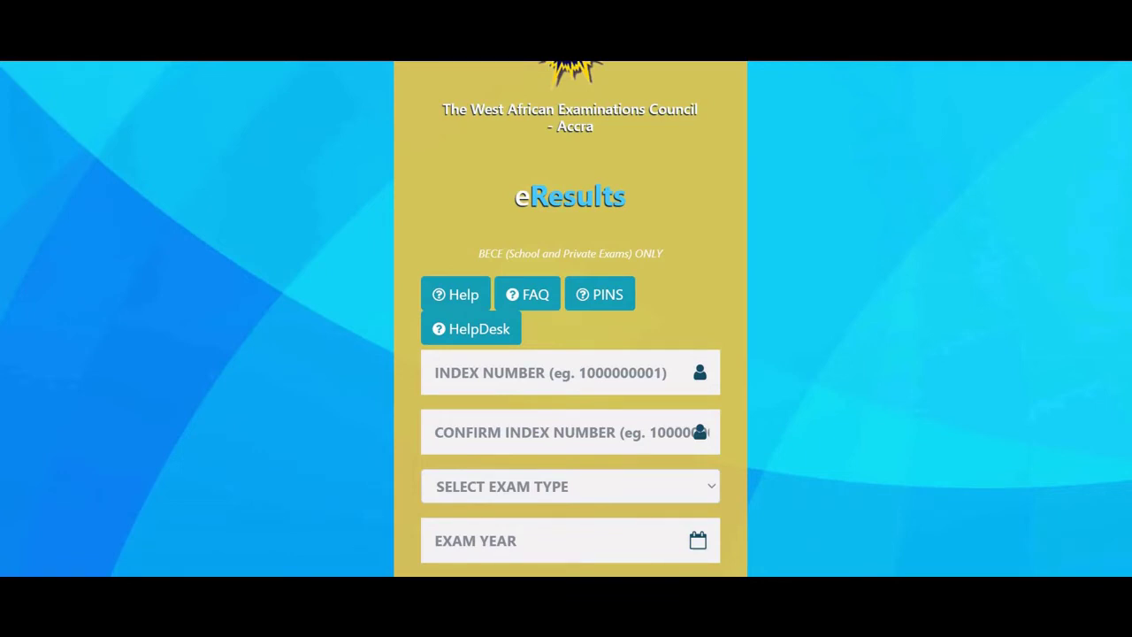
scroll(570, 318, down, 1)
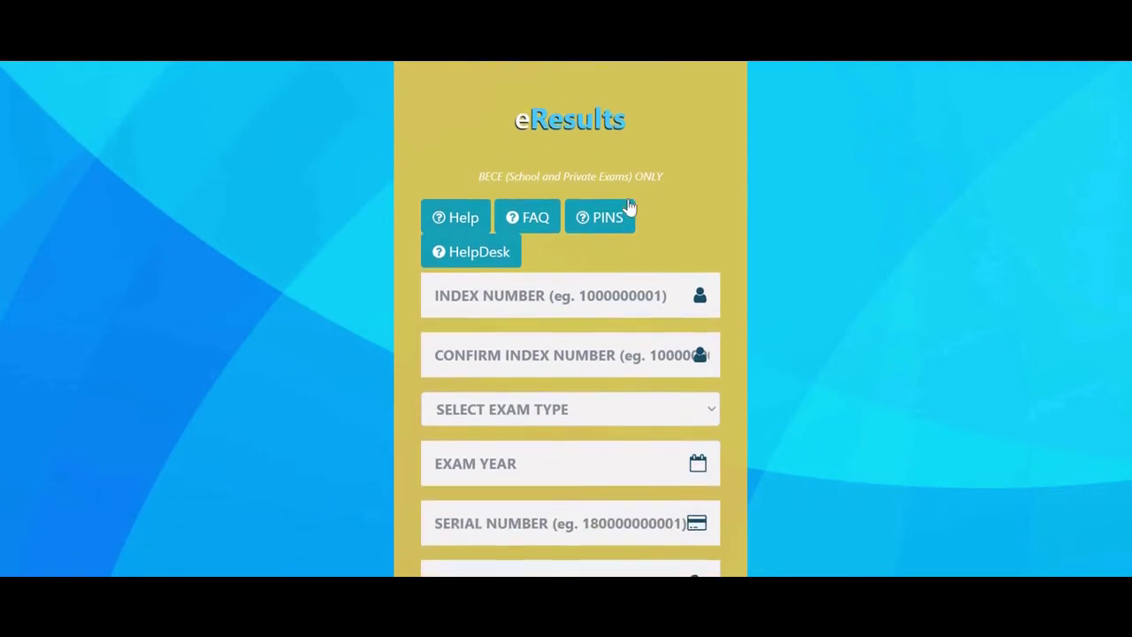
click(537, 292)
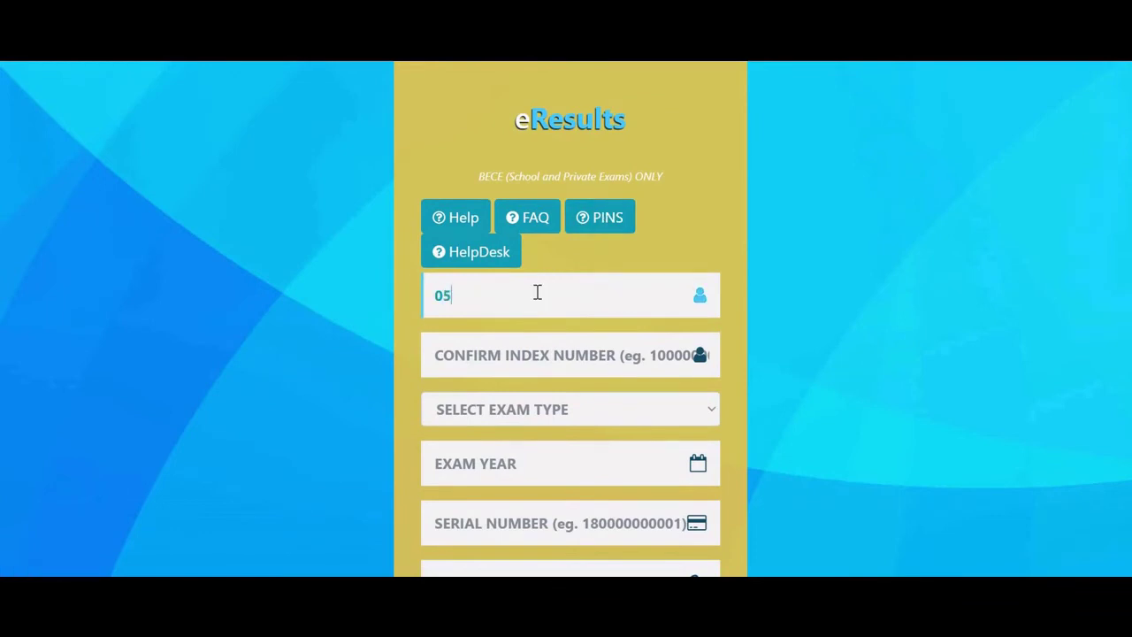
click(501, 354)
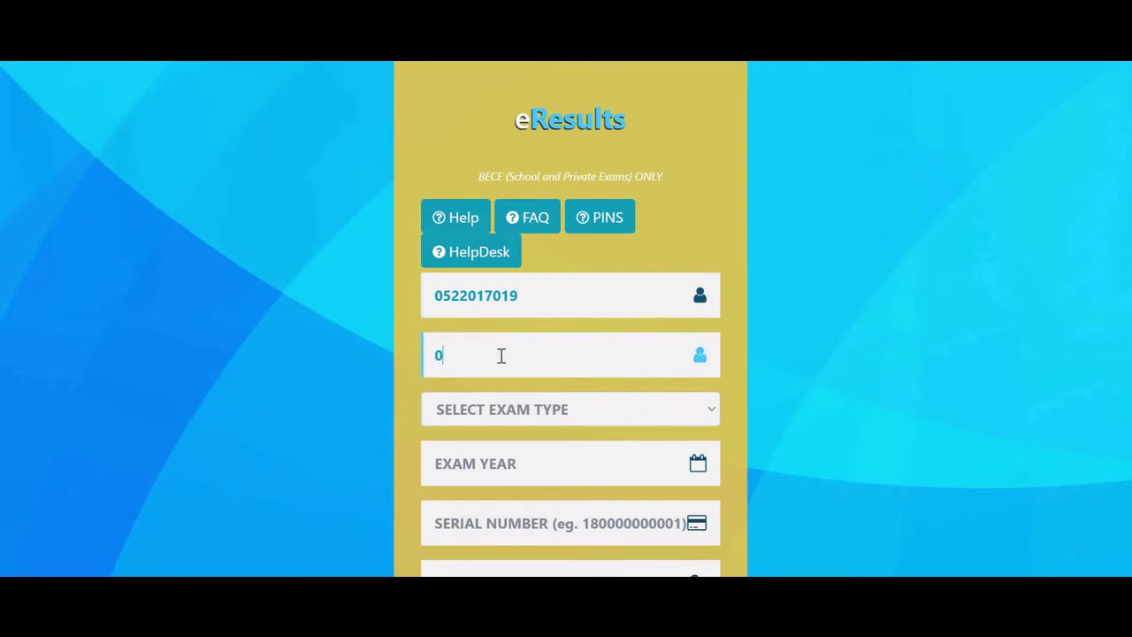
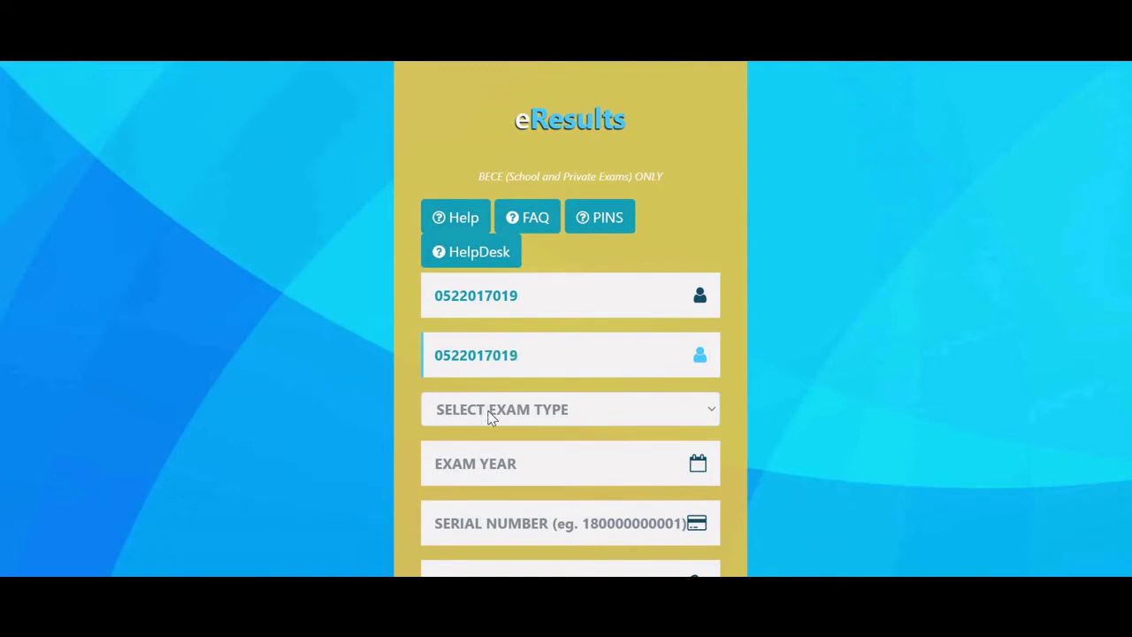
Select exam type BECE (School) and exam year 2020
click(532, 409)
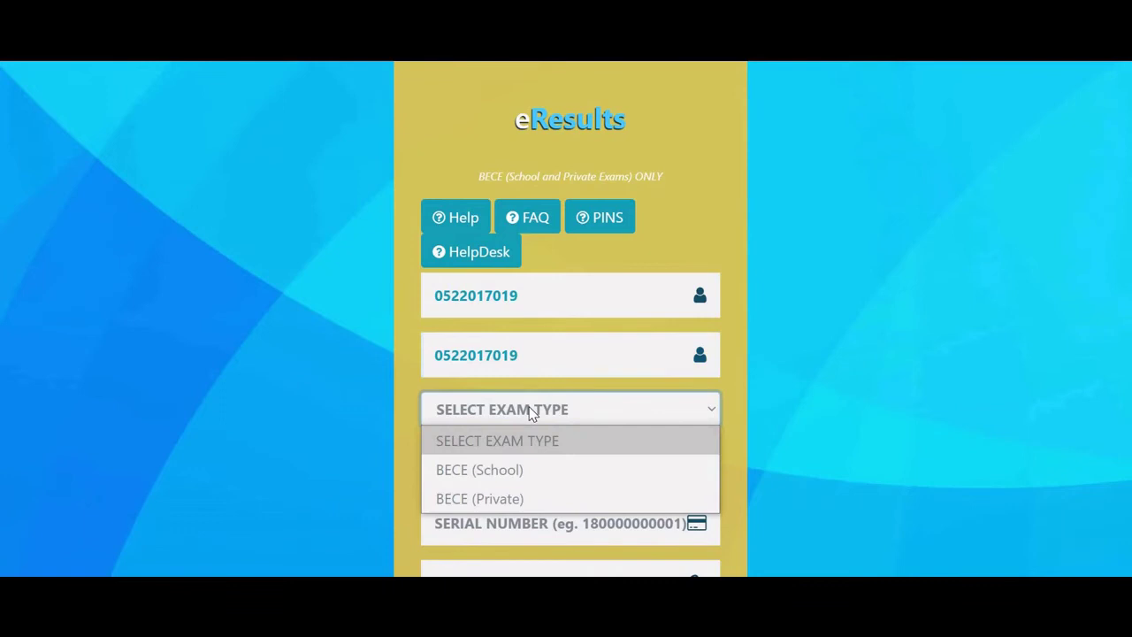
click(526, 473)
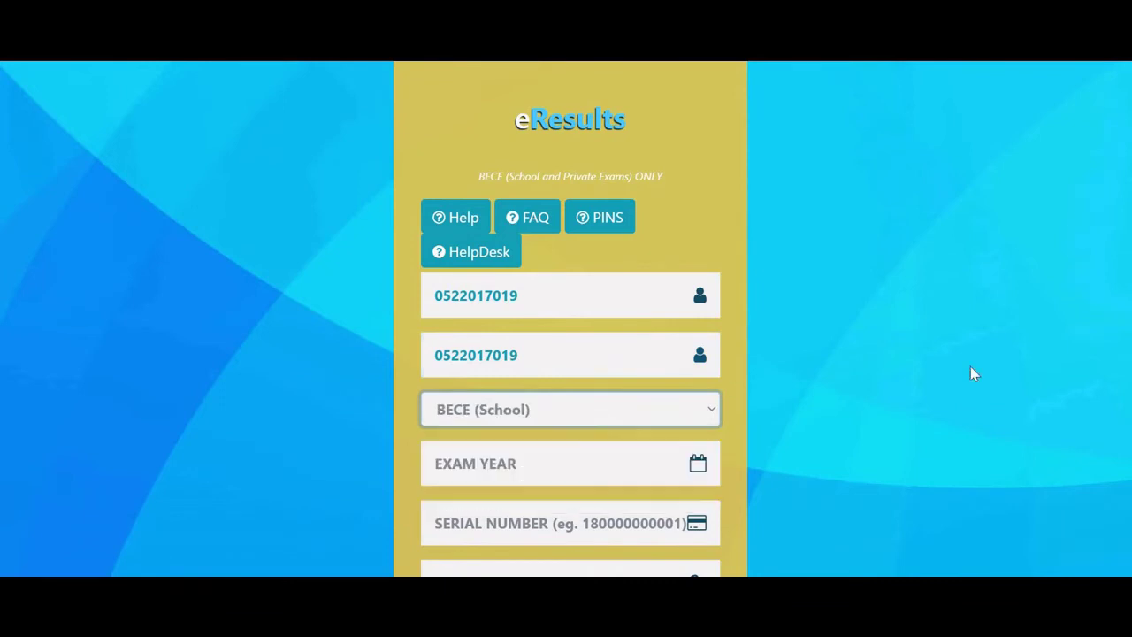
scroll(670, 442, down, 1)
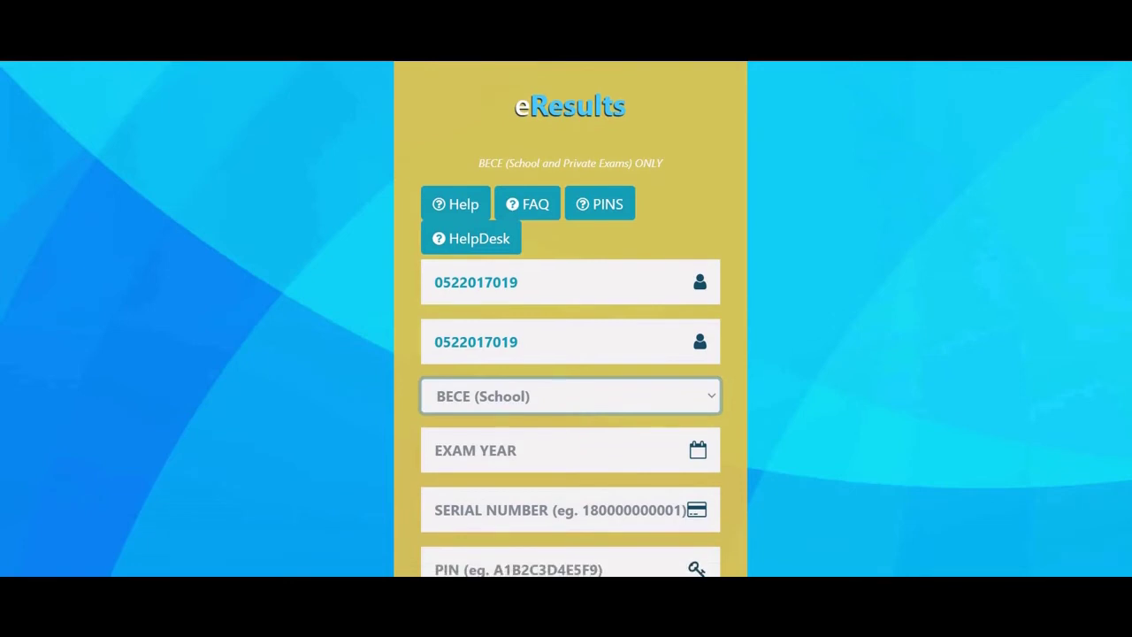
click(614, 450)
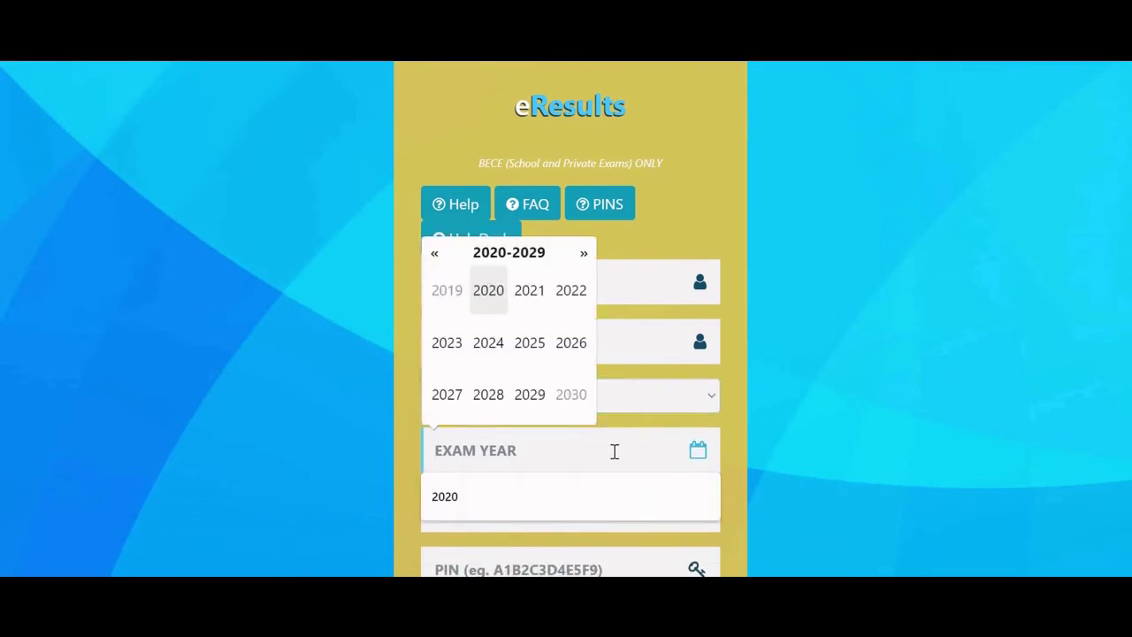
click(517, 495)
click(537, 520)
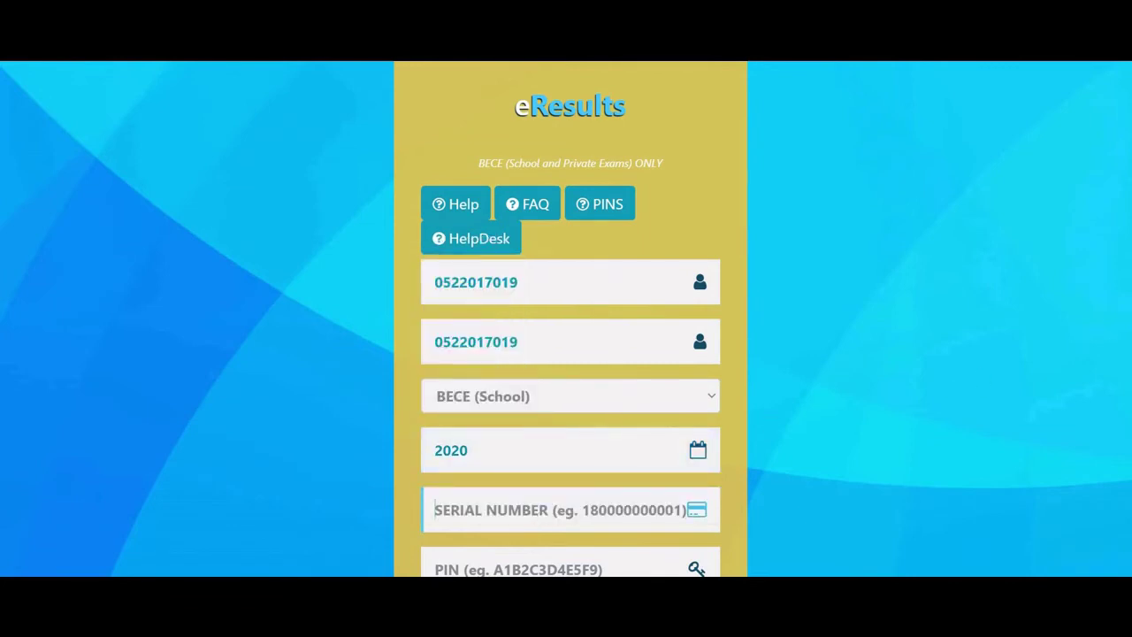
Enter the results checker card's serial number and PIN
scroll(533, 392, down, 2)
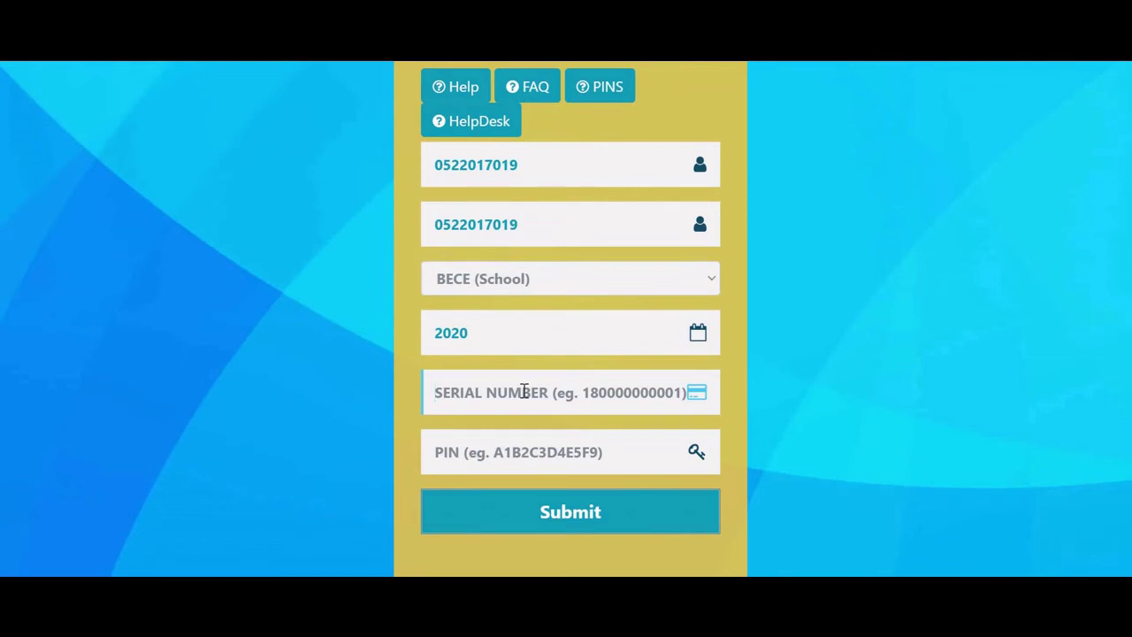
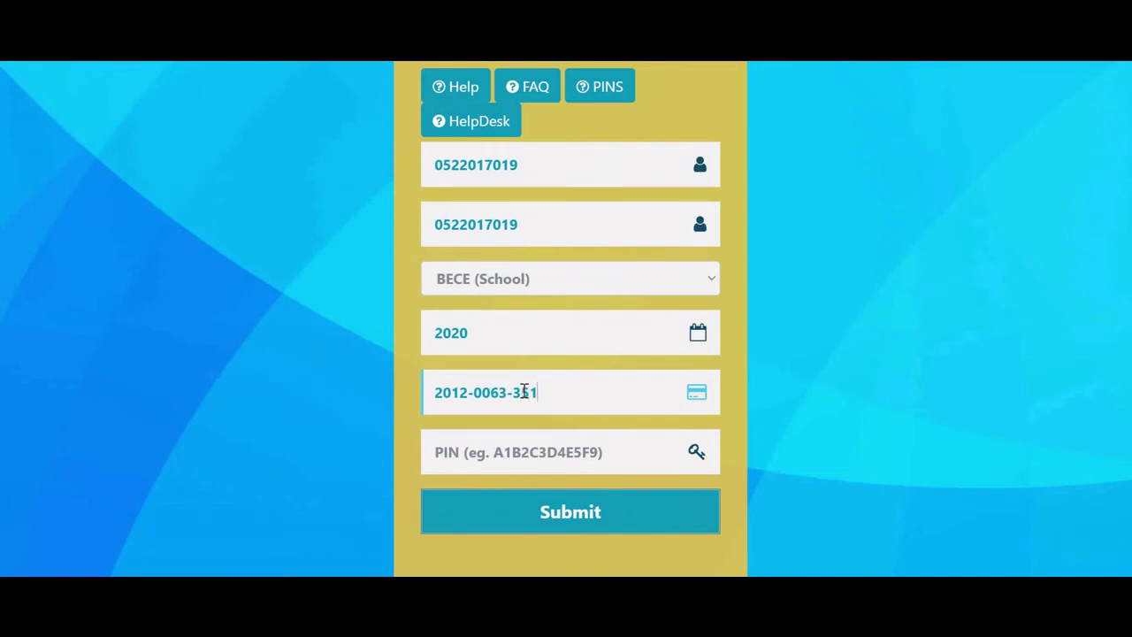
click(489, 451)
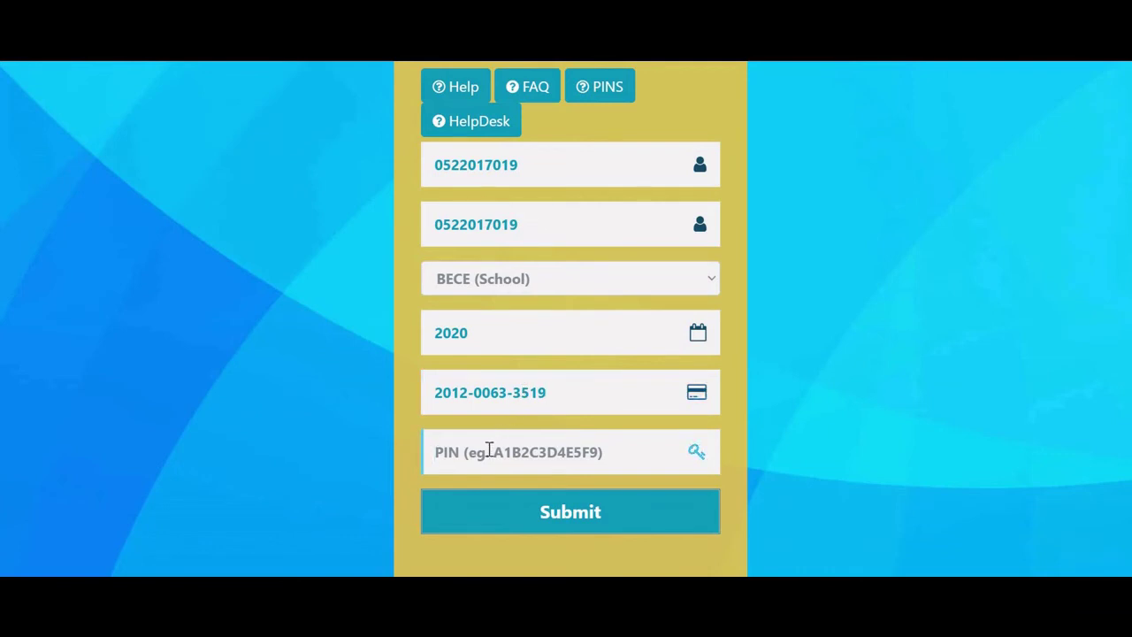
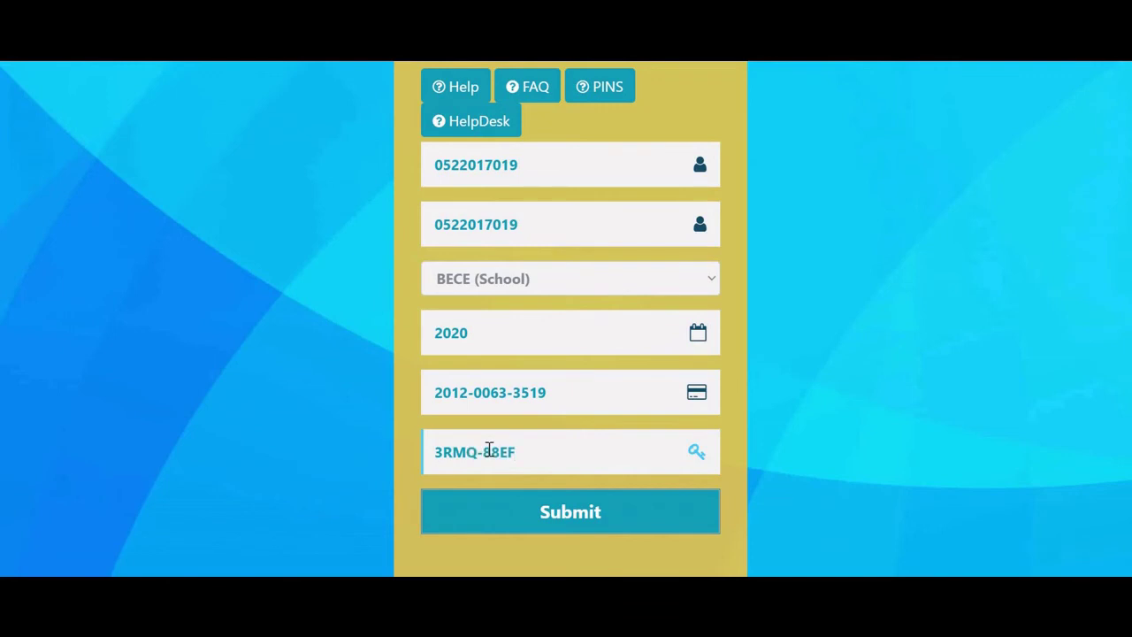
Submit the completed eResults form to get the Provisional Results Slip PDF
click(53, 70)
click(615, 518)
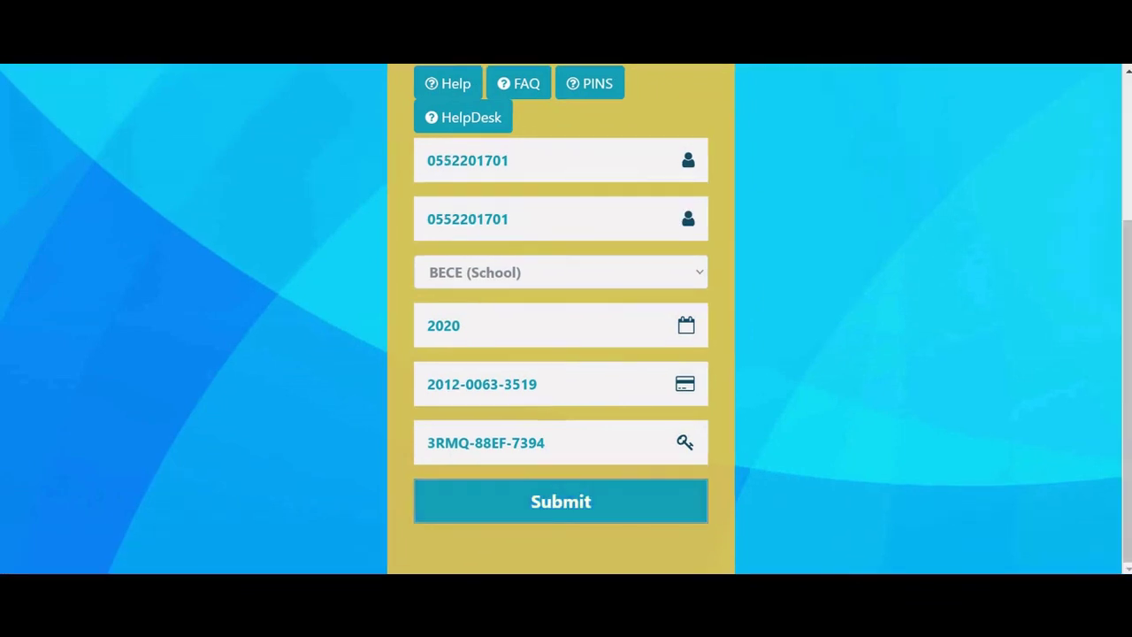
click(623, 508)
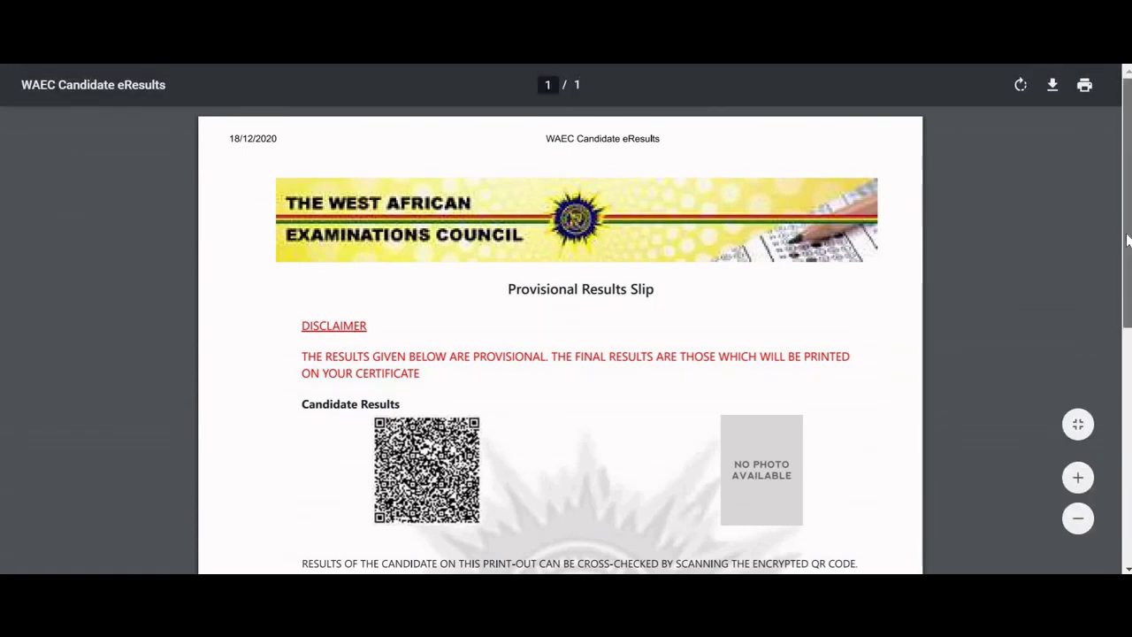
Scroll through the BECE(School) 2020 results slip's candidate details and back to the top
drag(1127, 239, 1127, 325)
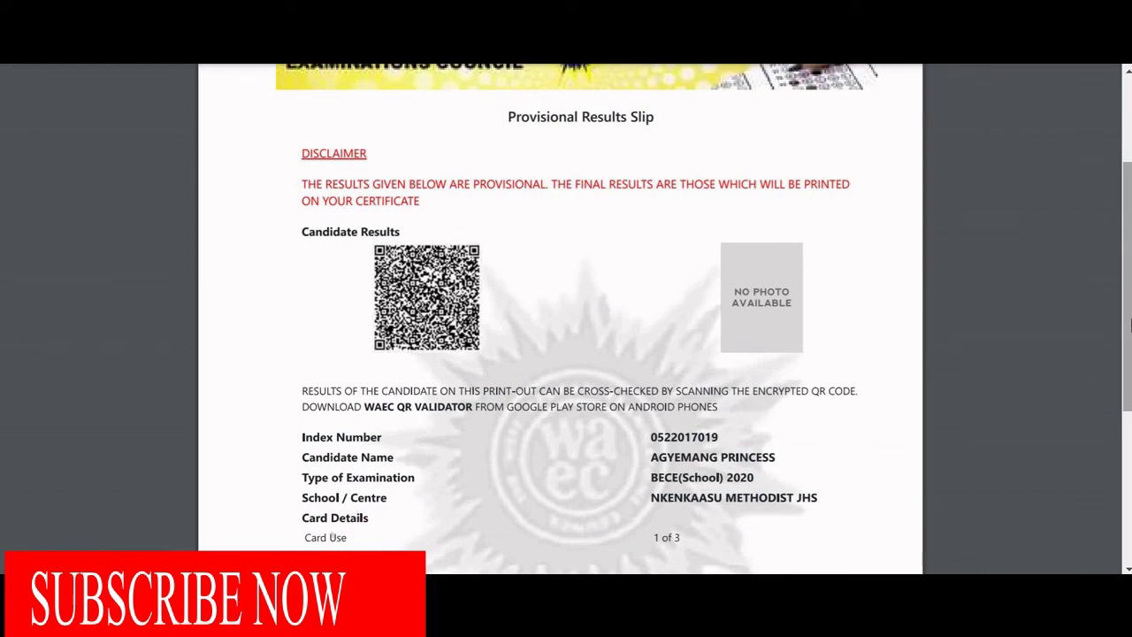
drag(1128, 325, 1116, 237)
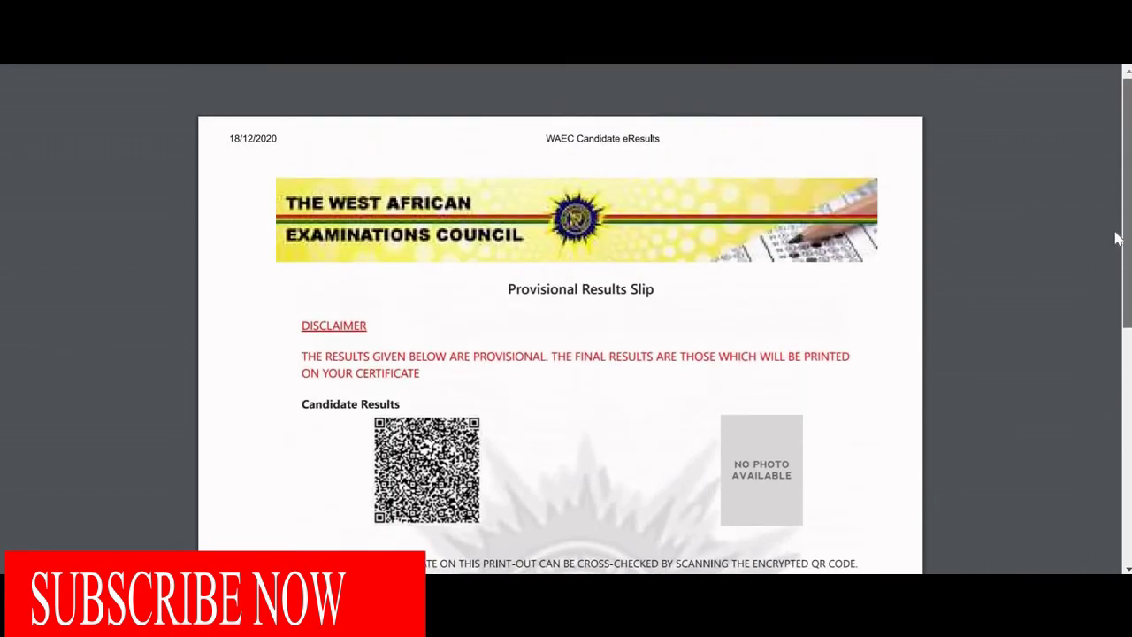